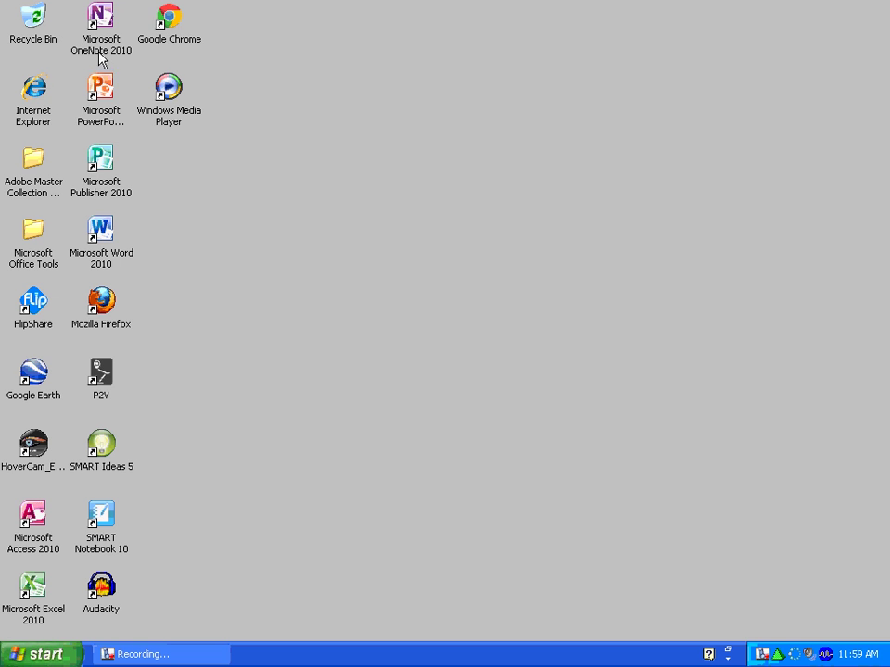
Step: Launch Google Chrome from the Windows XP Start menu's All Programs list
click(169, 18)
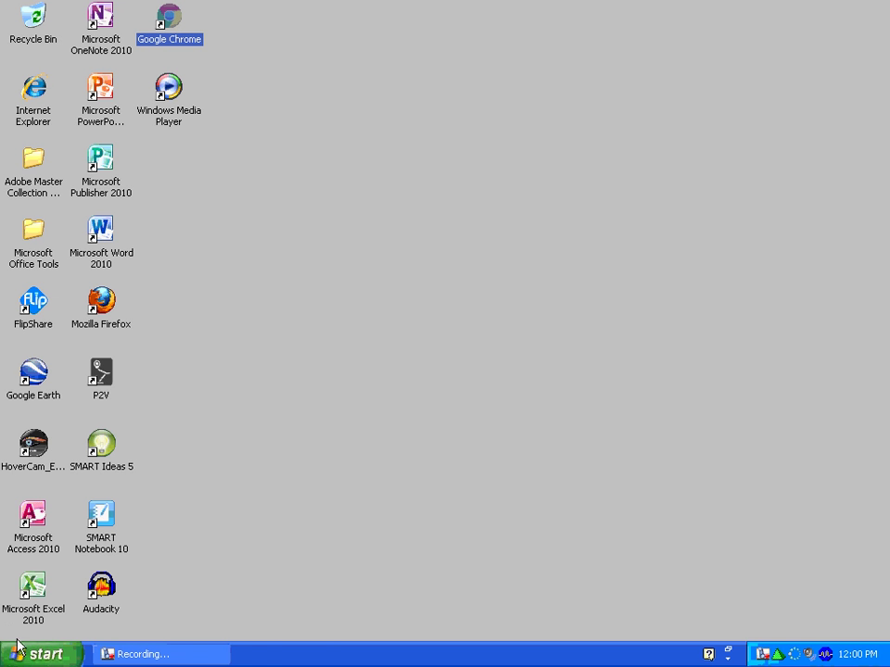
click(42, 654)
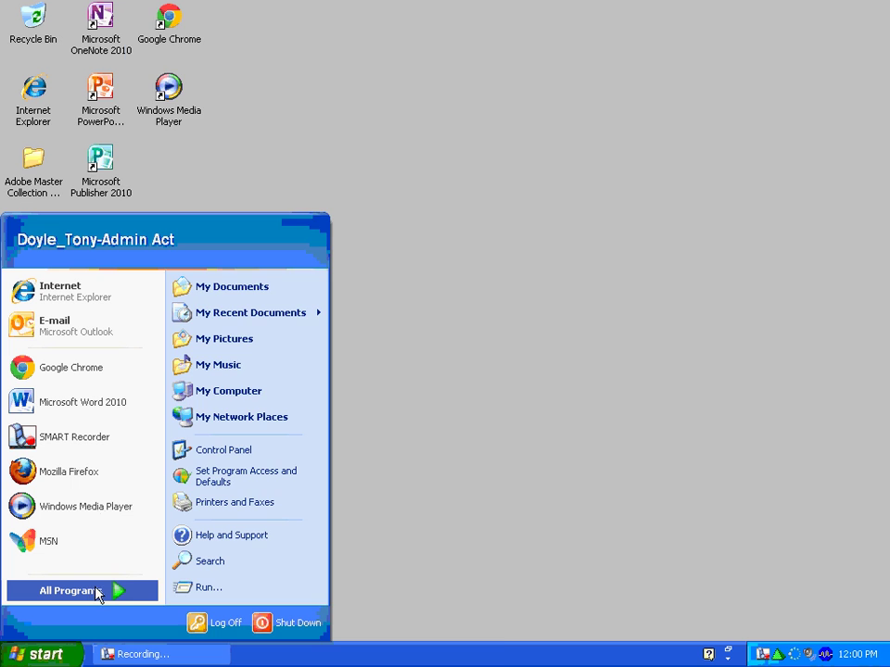
mouse_move(92, 604)
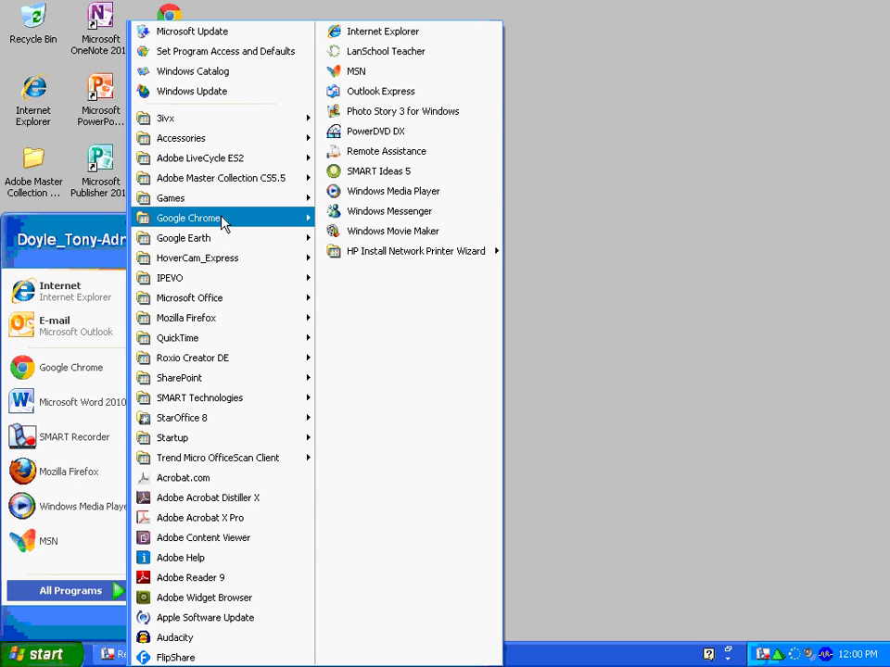
mouse_move(222, 222)
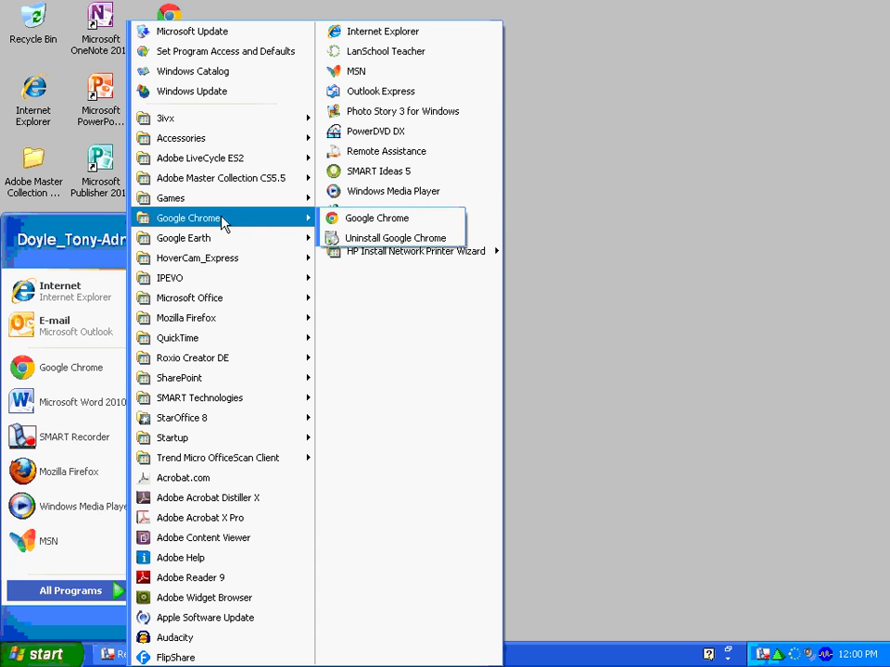
click(360, 223)
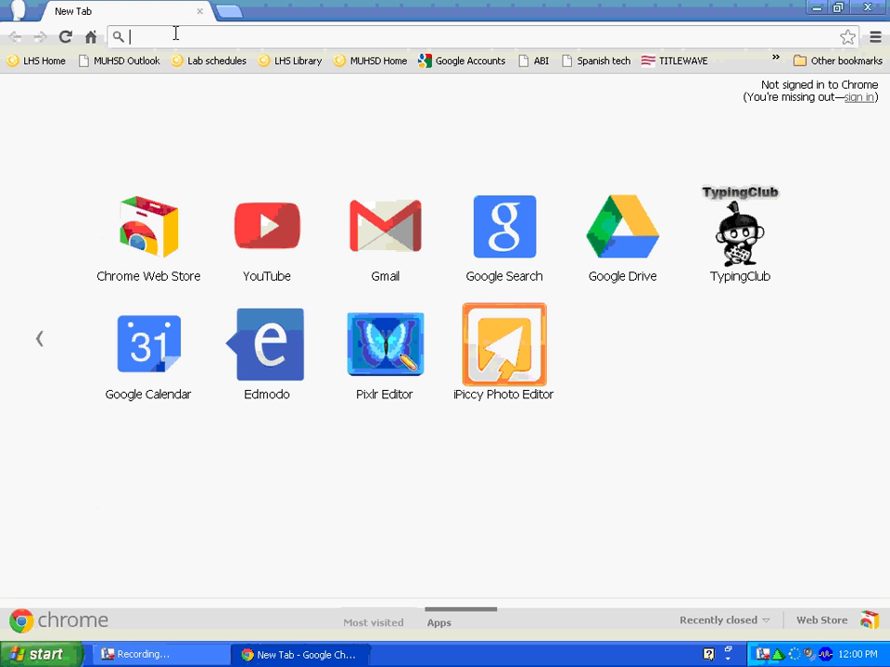
Step: Load lhswolves.org in the address bar, correcting the 'og' typo to 'org'
text(lhs)
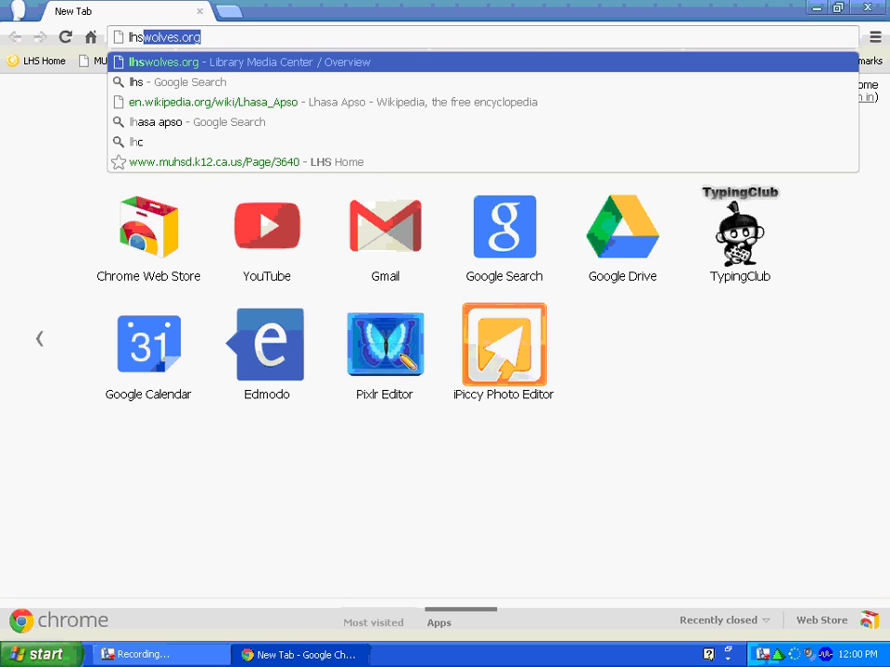
text(wolves)
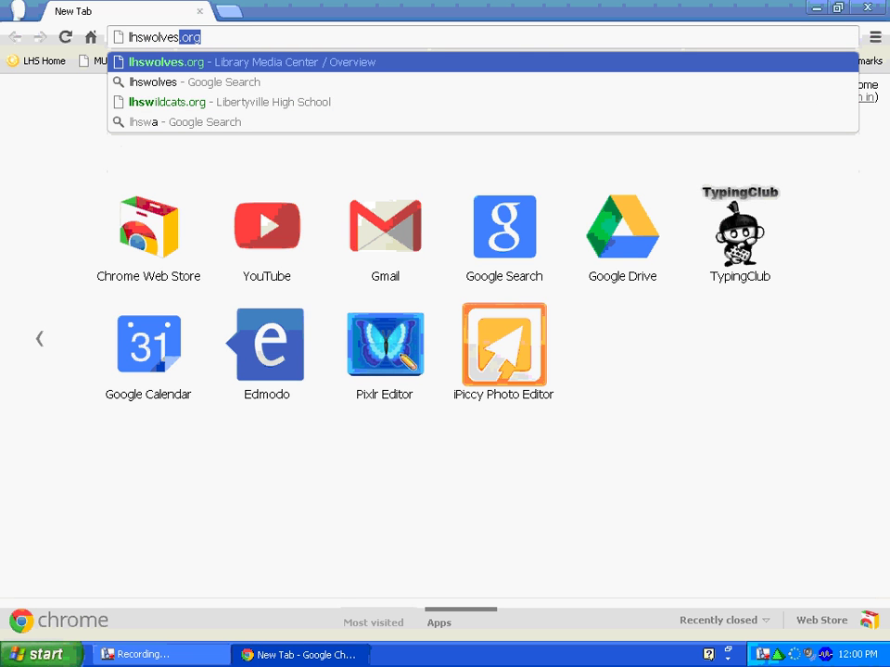
text(.og)
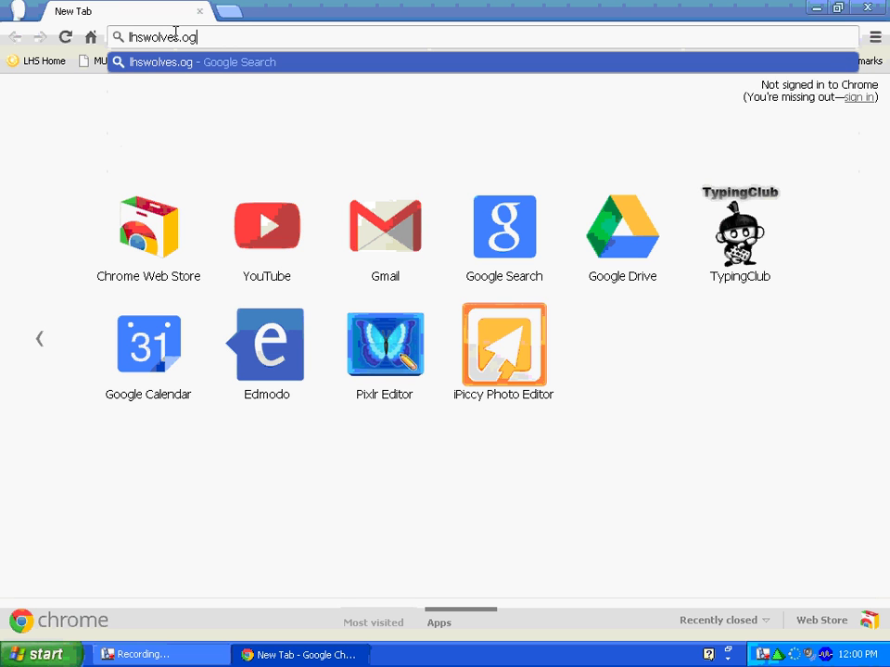
key(BackSpace)
text(r)
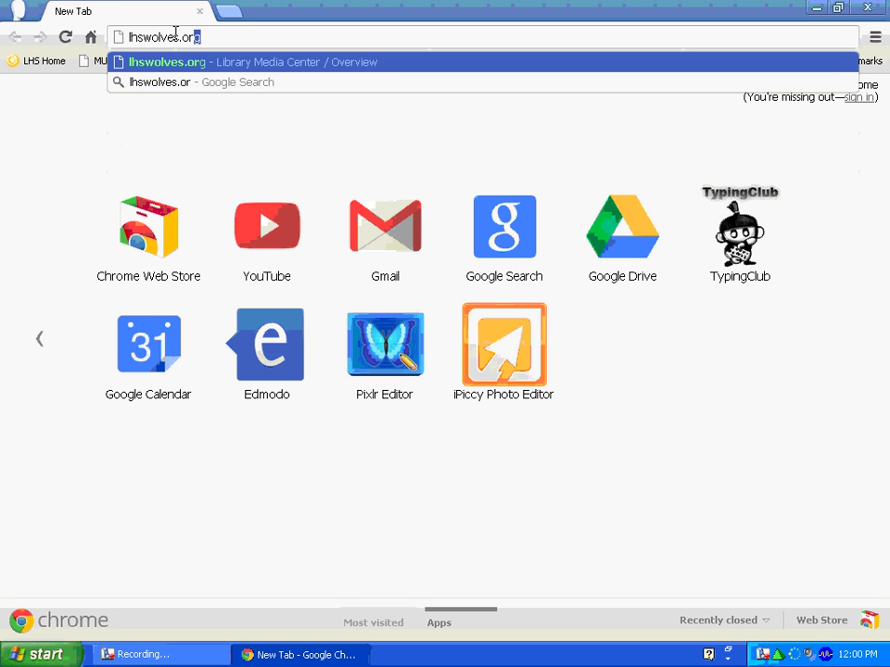
text(g)
key(Return)
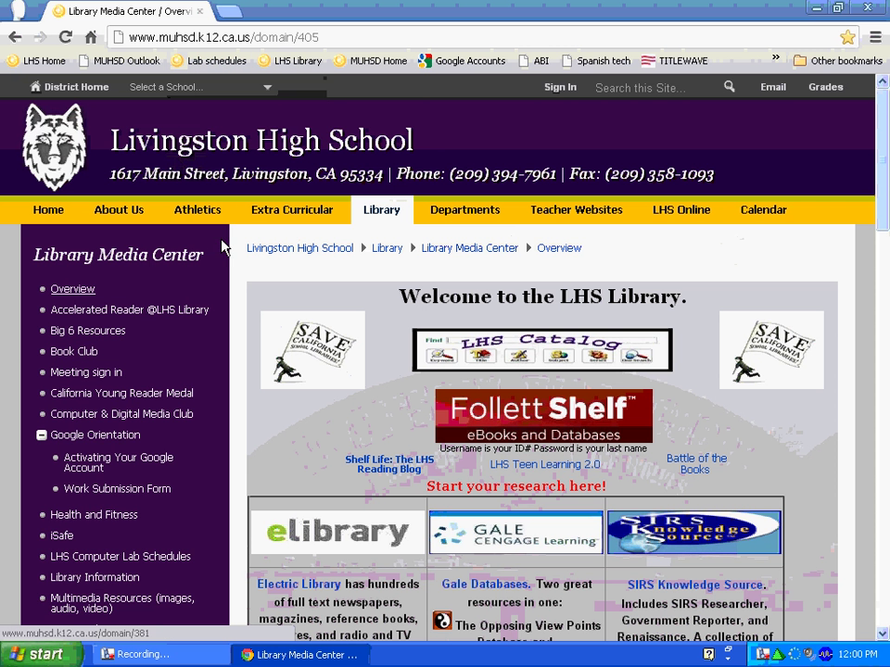
Step: Go from the Home tab to STUDENTS, then open the Google account activation link in a new tab
click(74, 215)
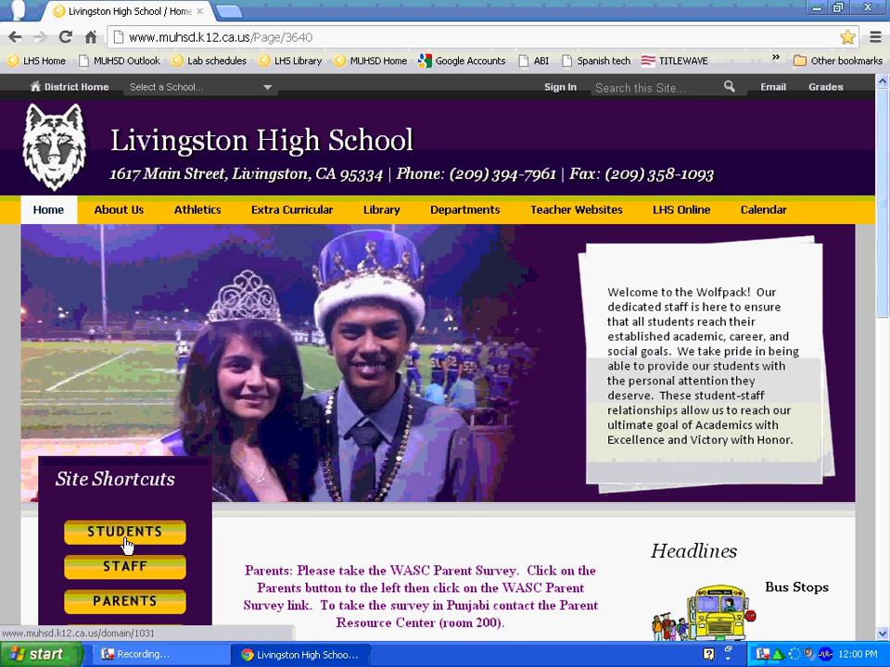
click(126, 536)
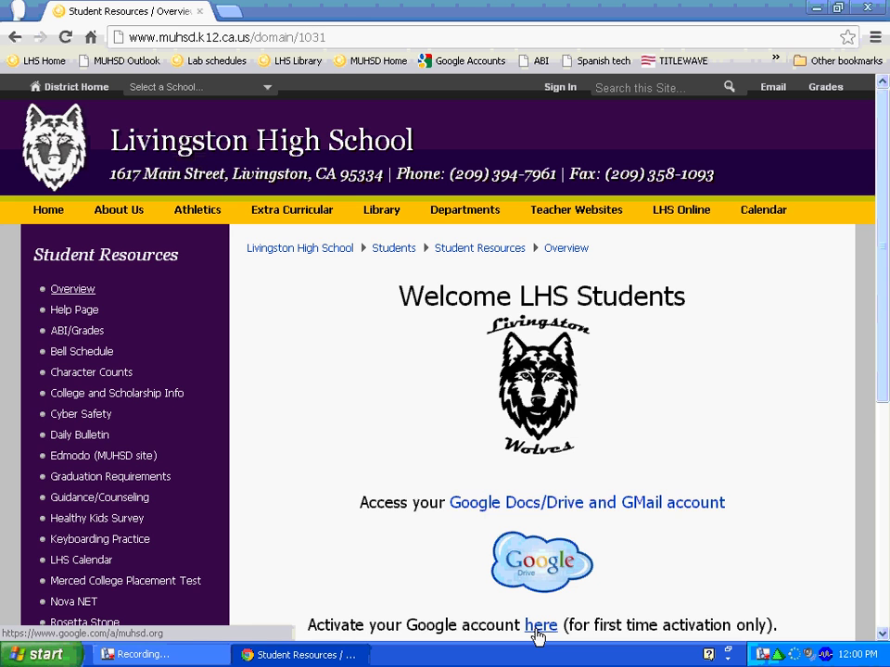
click(537, 626)
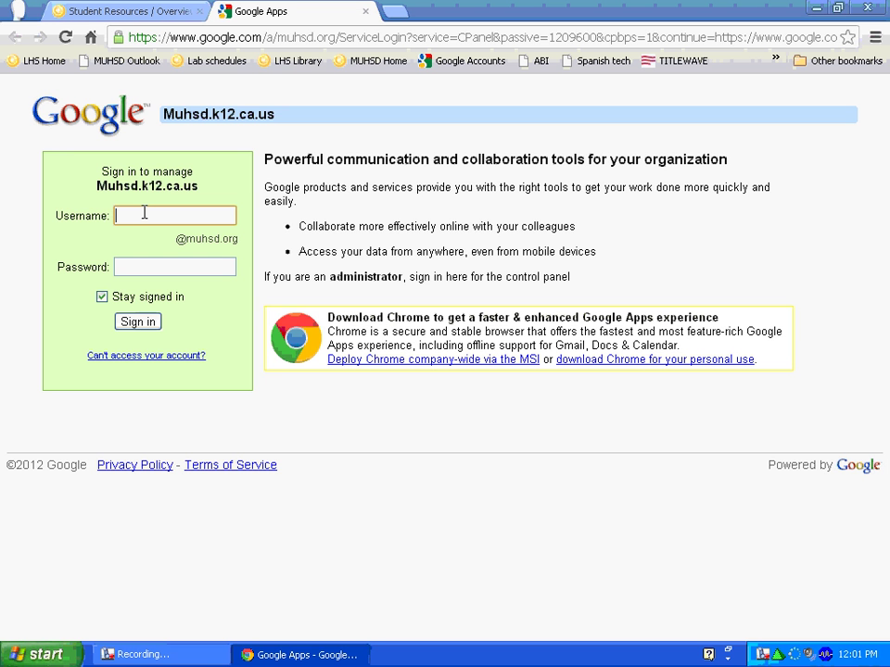
Step: Sign in with the student's school username and password, leaving Stay signed in unchecked
text(j)
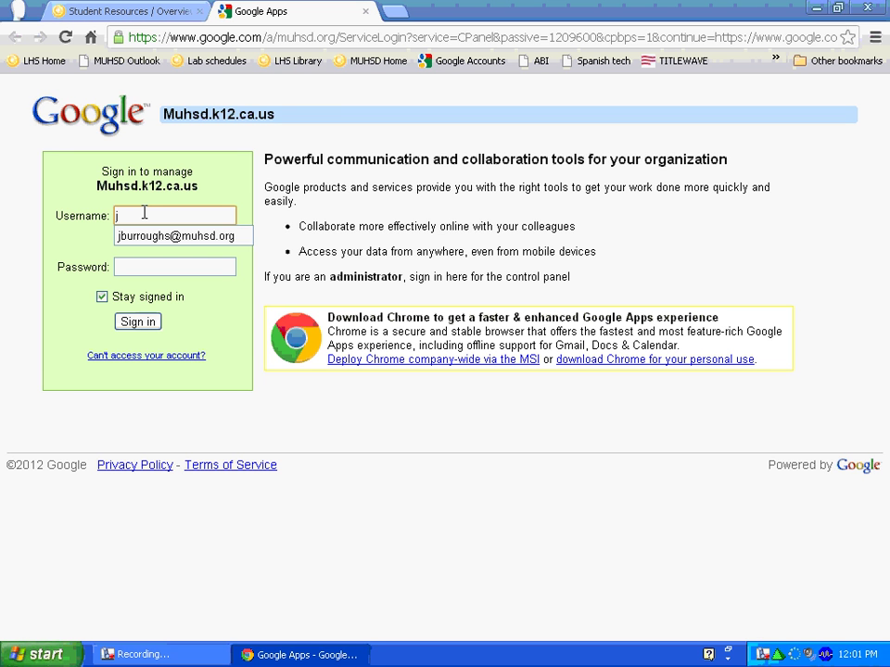
text(stu)
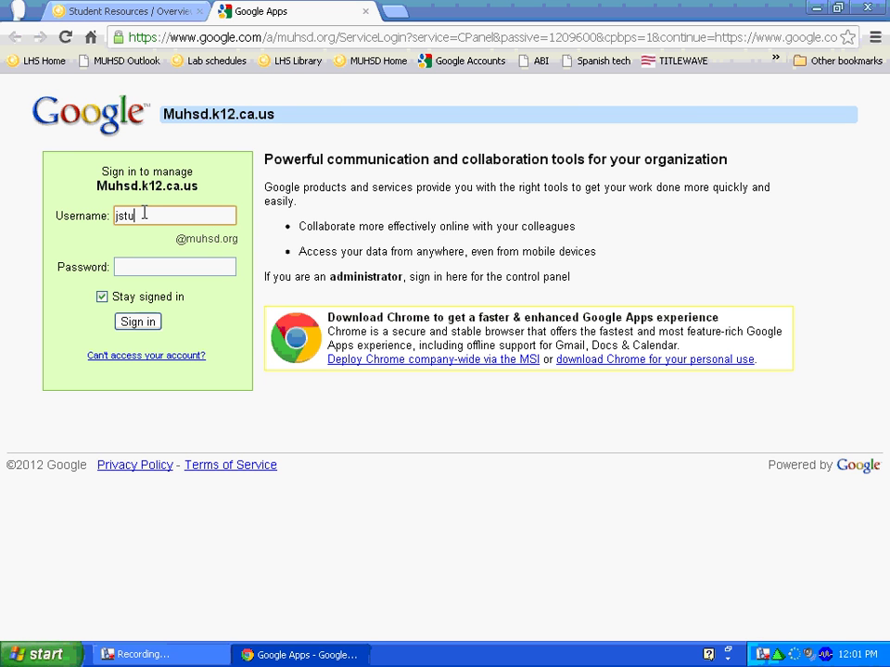
text(dent)
text(999999)
click(154, 267)
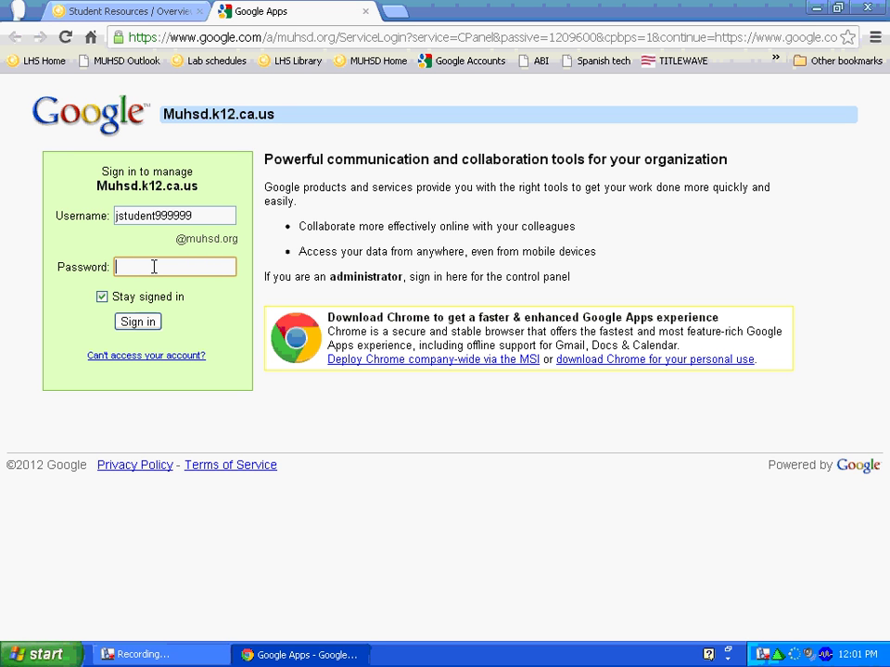
text(••••••••)
click(102, 296)
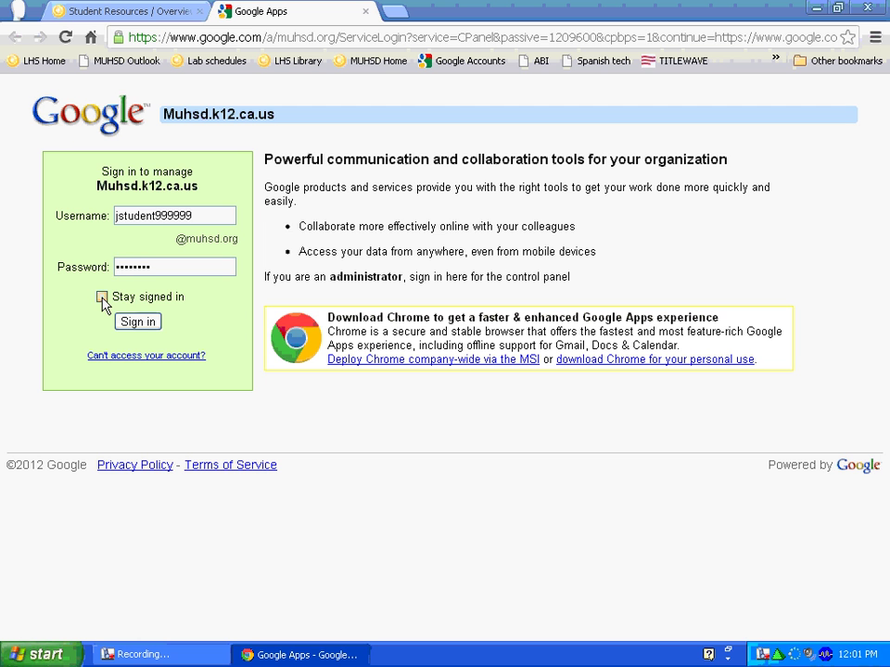
click(141, 323)
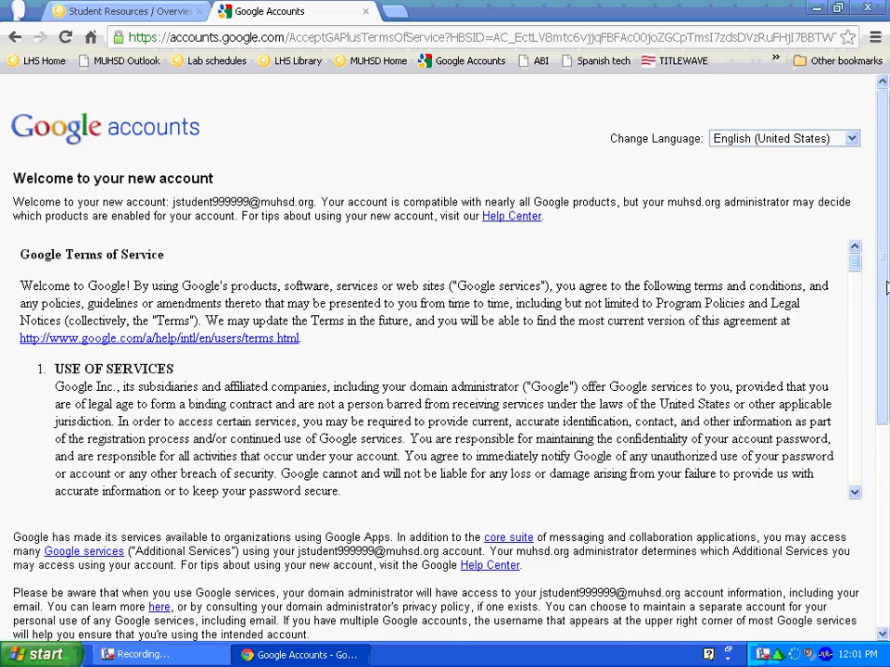
Step: Scroll through the Terms of Service, enter the picture's CAPTCHA characters, and accept the terms
drag(887, 281, 885, 339)
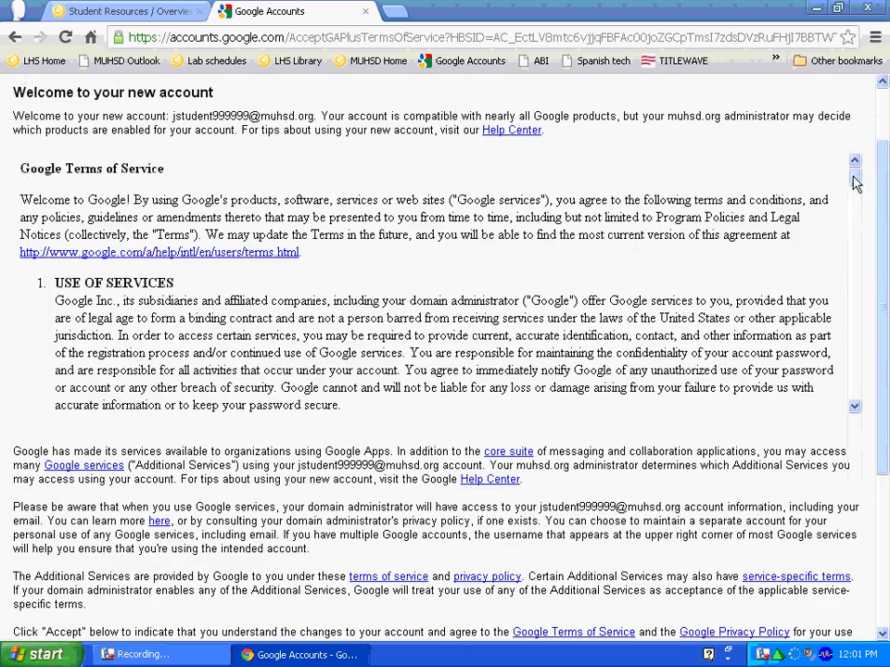
drag(857, 182, 886, 551)
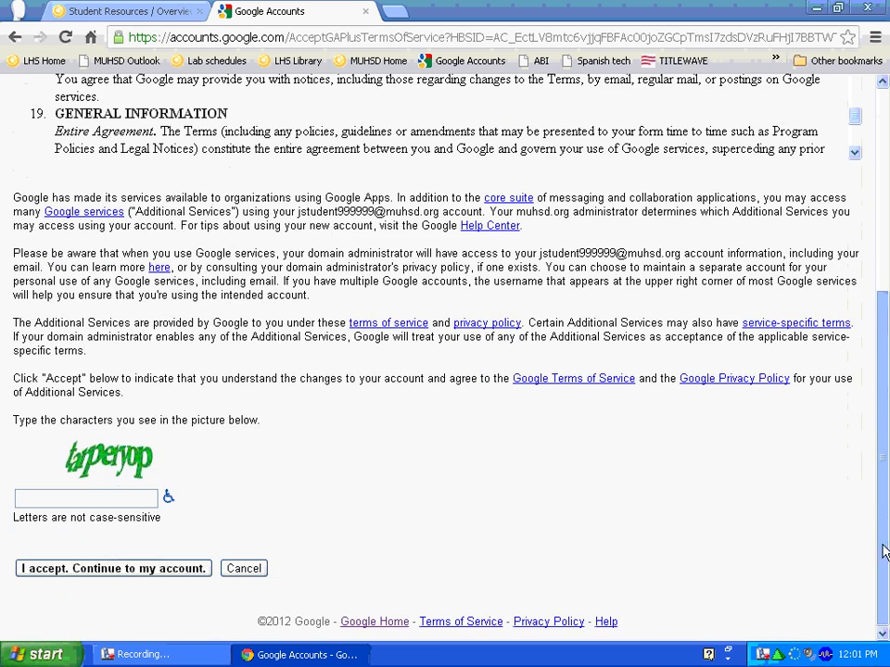
click(28, 499)
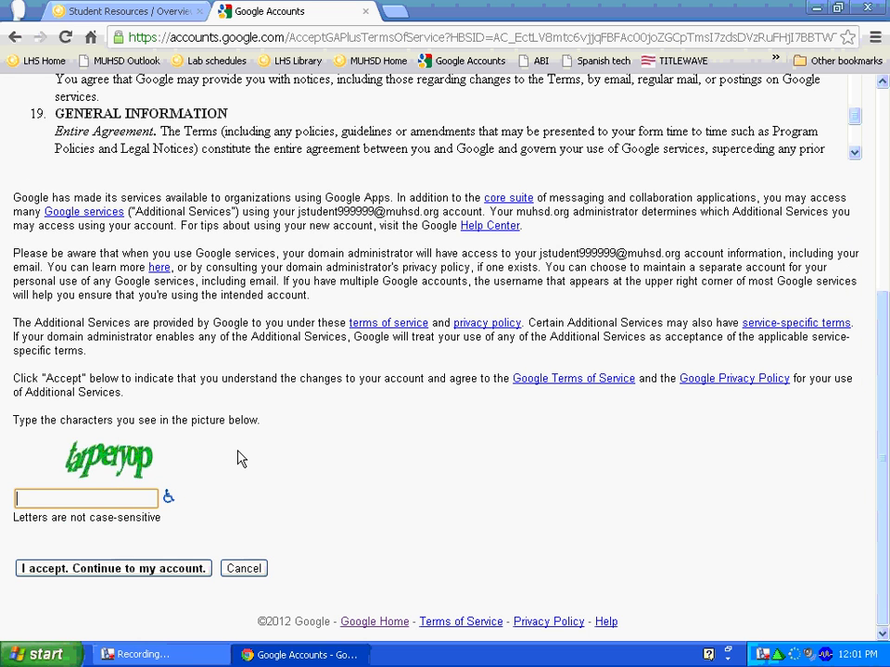
text(tarperyop)
click(107, 572)
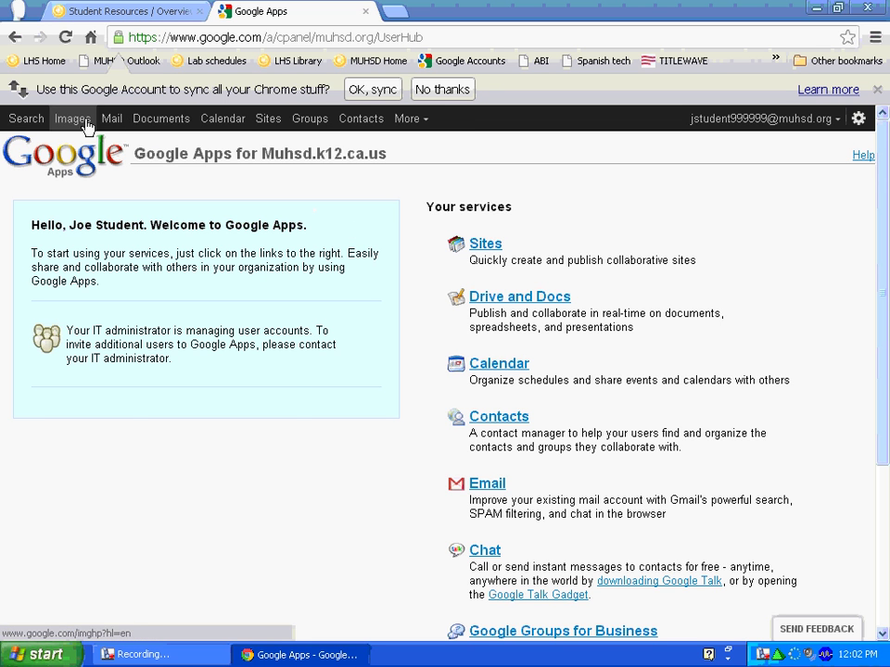
Step: Open Documents from the Google Apps top bar to launch Google Drive
click(151, 127)
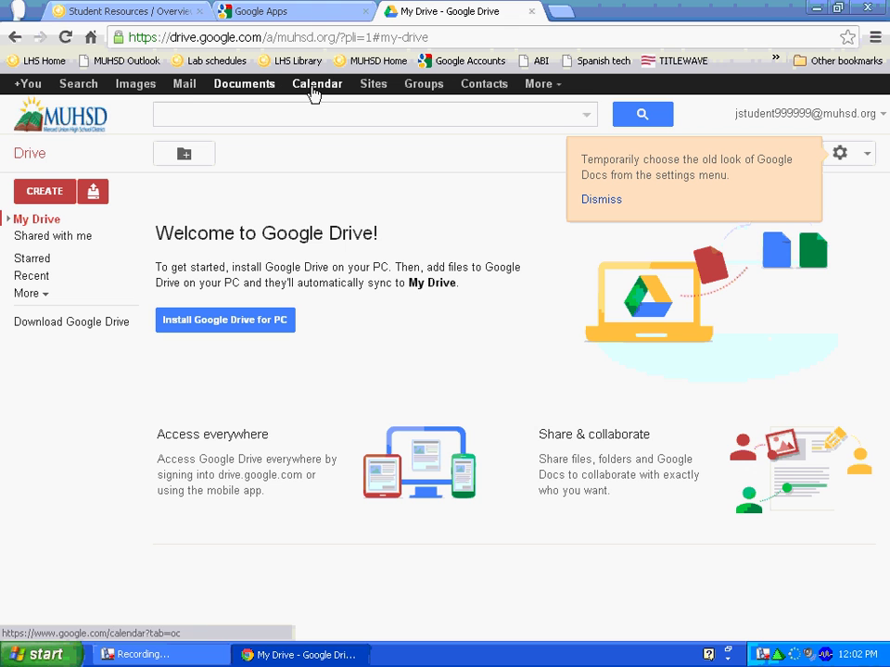
Step: Open My Drive from the Drive link in the Google Apps bar
click(184, 84)
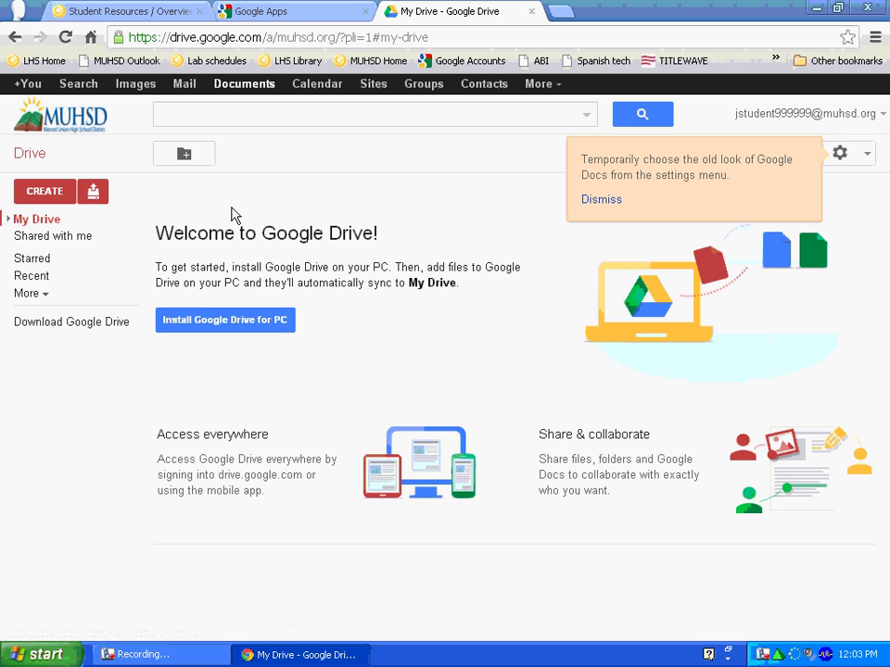
Step: Create a new blank Document from Drive's CREATE menu
click(43, 194)
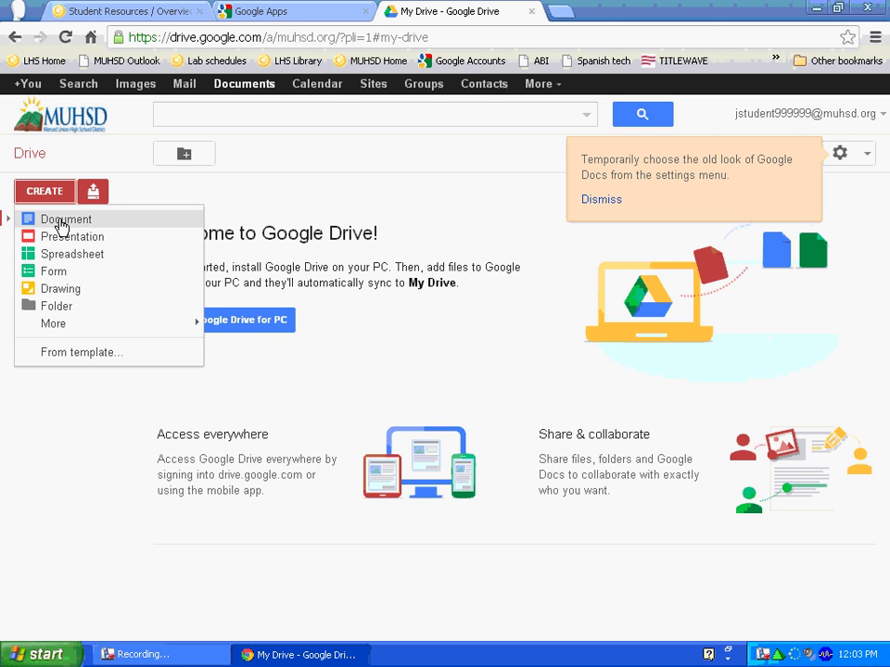
click(58, 220)
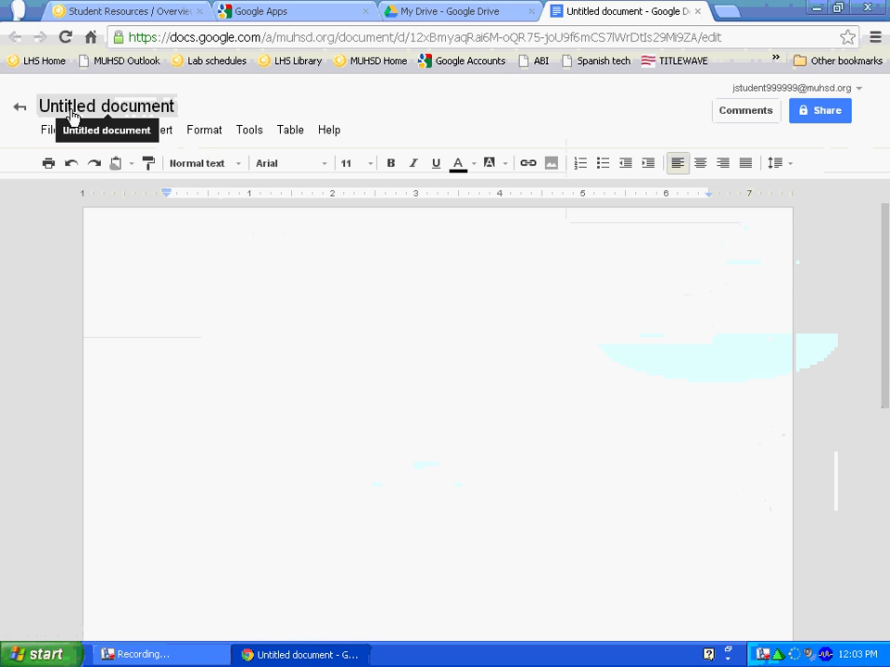
Step: Rename the Untitled document to 'sample'
click(121, 109)
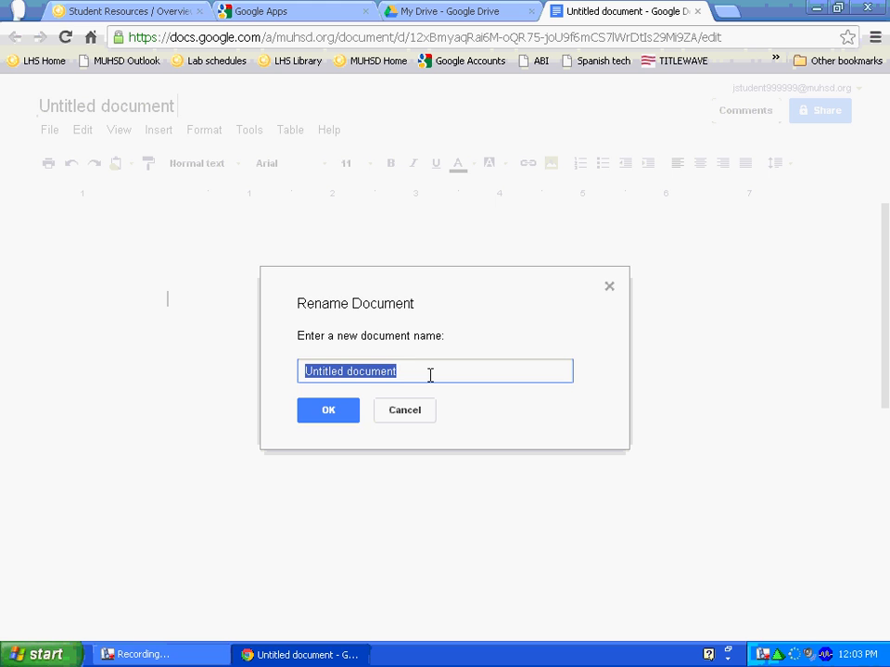
key(BackSpace)
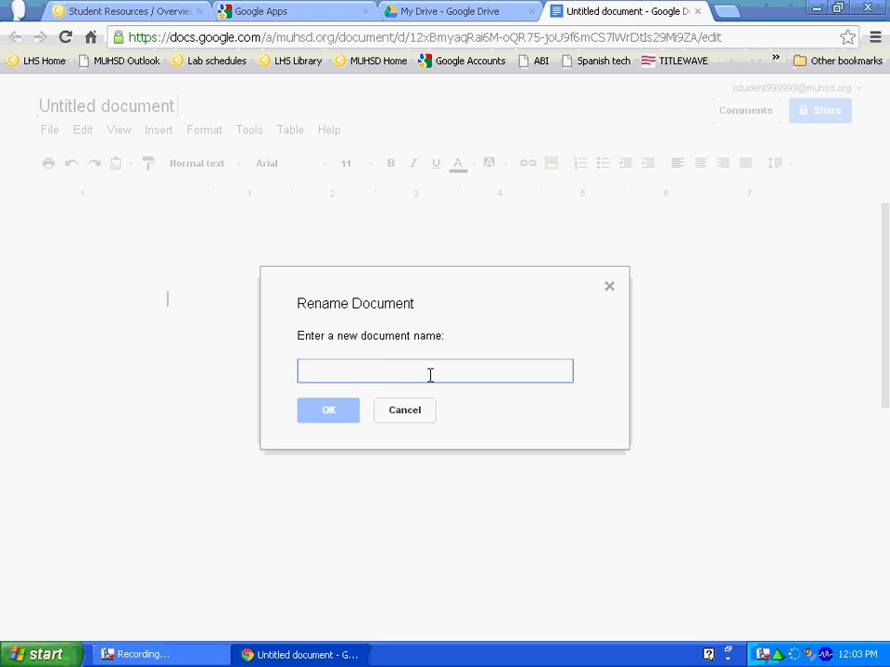
text(samp)
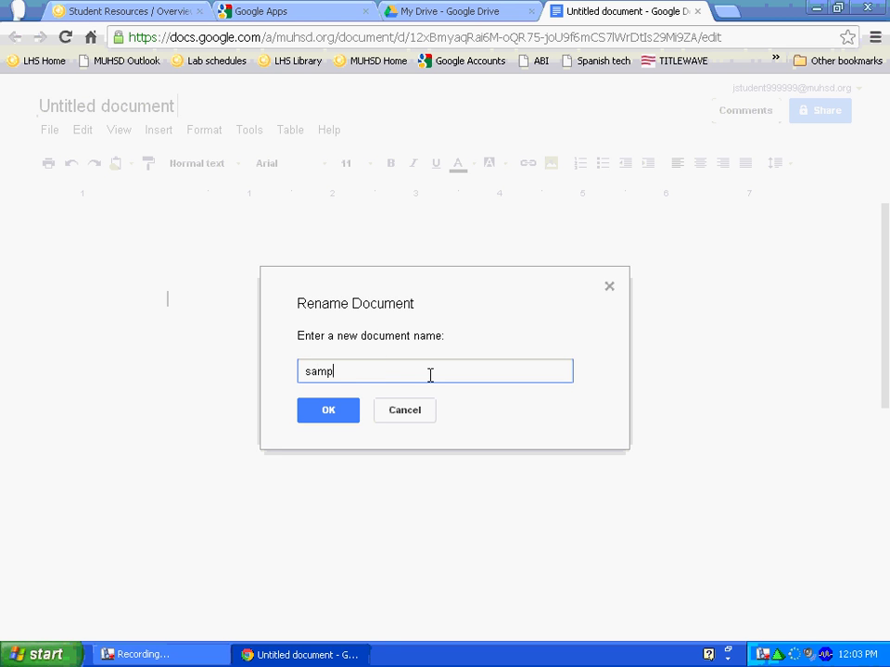
text(le)
click(328, 416)
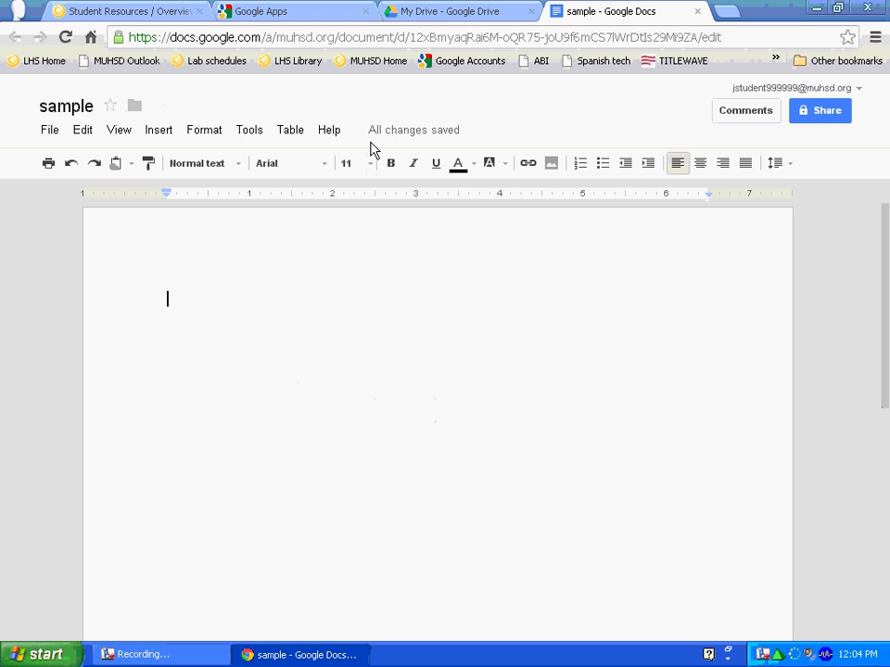
Step: Close the sample document's tab to return to My Drive
text(I)
mouse_move(398, 137)
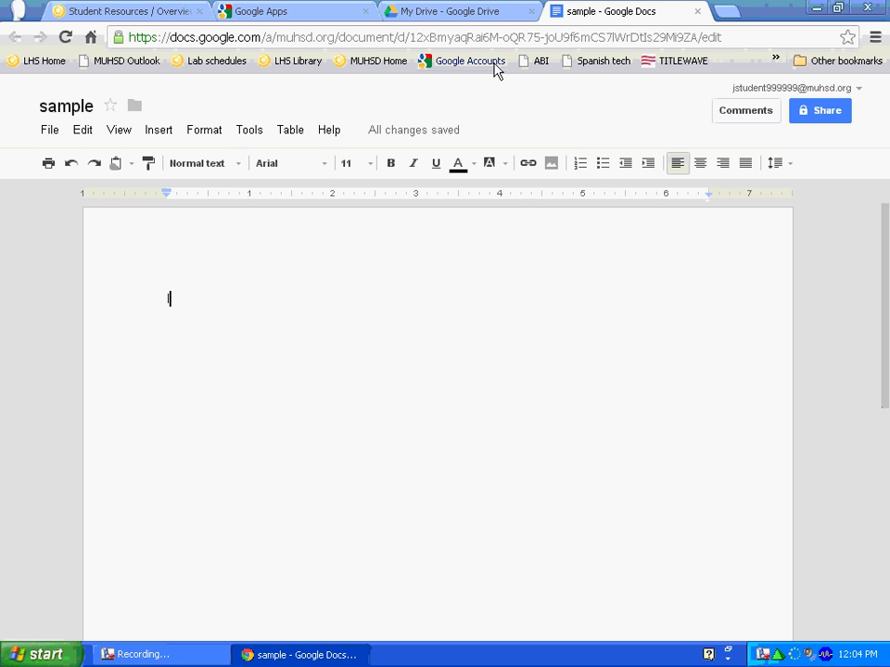
click(697, 11)
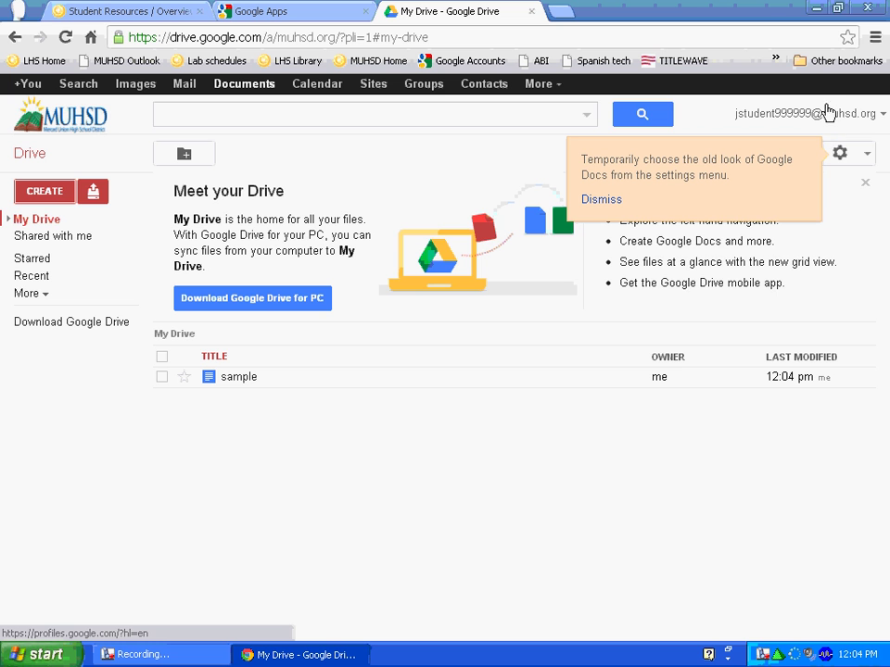
Step: Dismiss the old-look tip and sign out via the account name menu
click(849, 119)
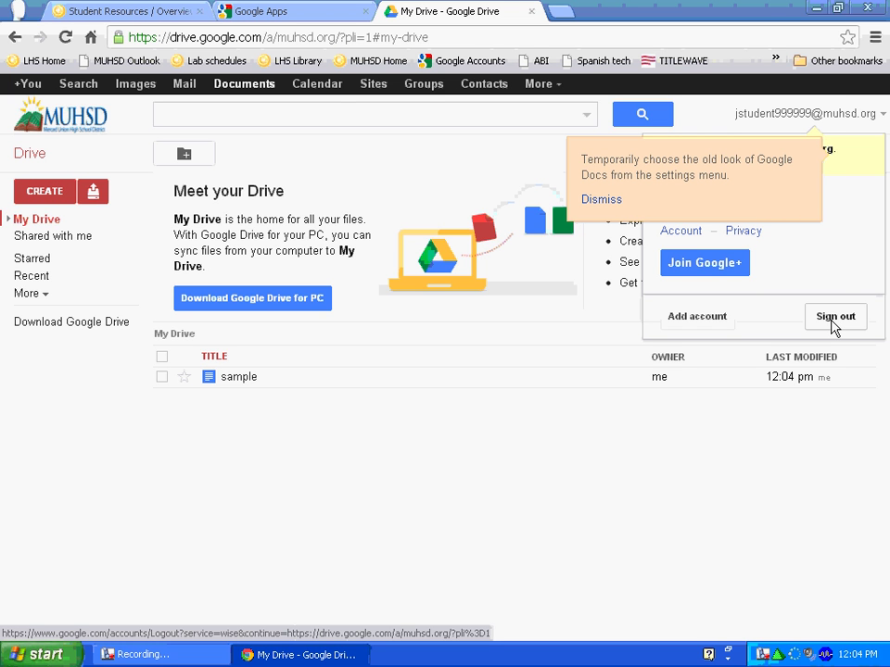
click(599, 200)
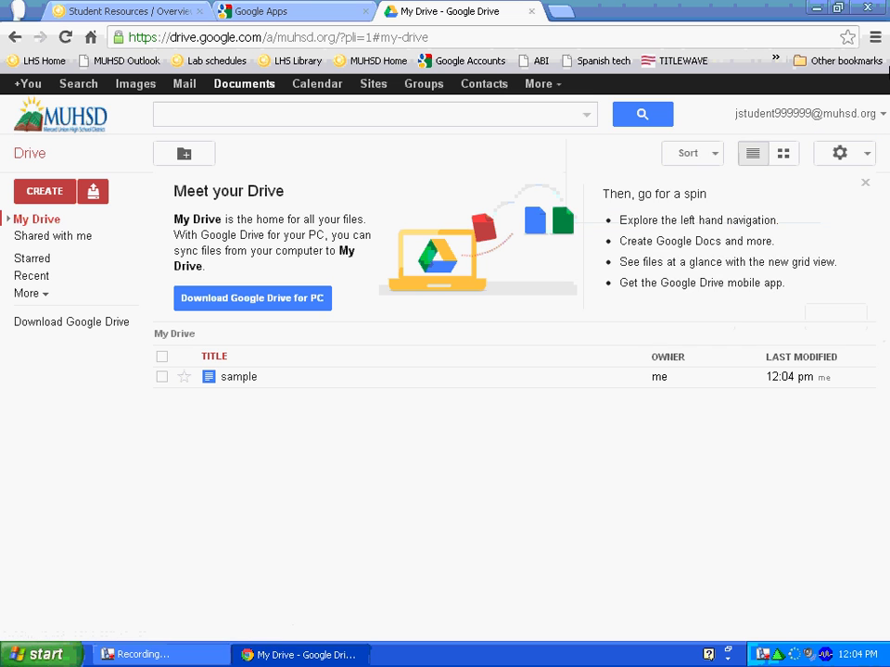
click(858, 113)
click(836, 320)
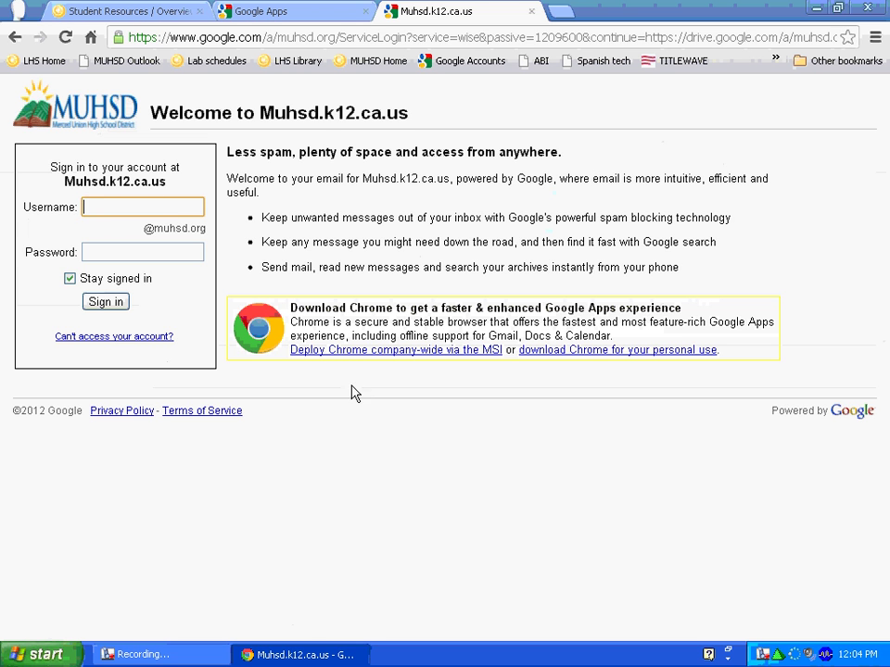
Step: Go to google.com and bring up the Google account sign-in page
click(366, 39)
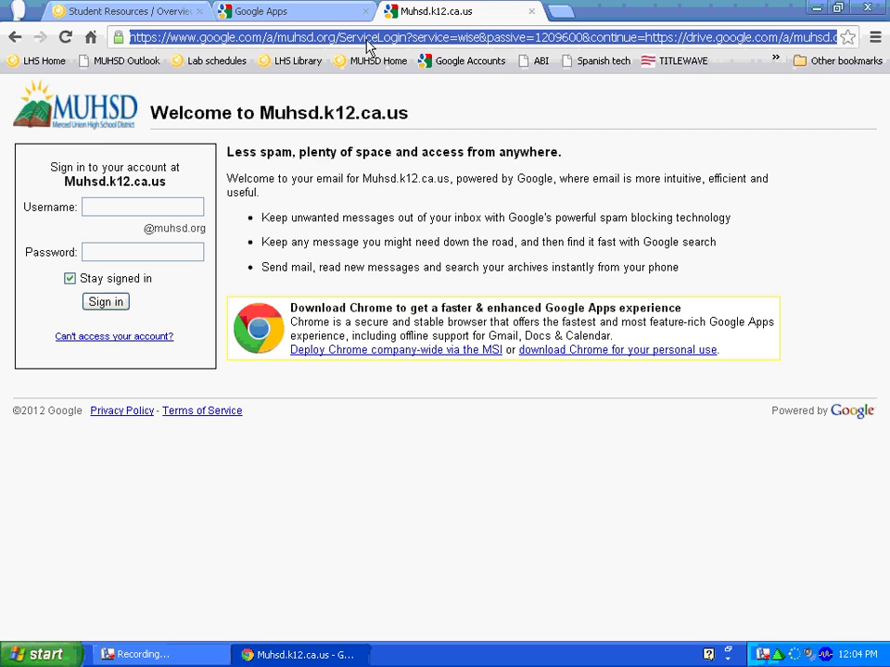
text(goog)
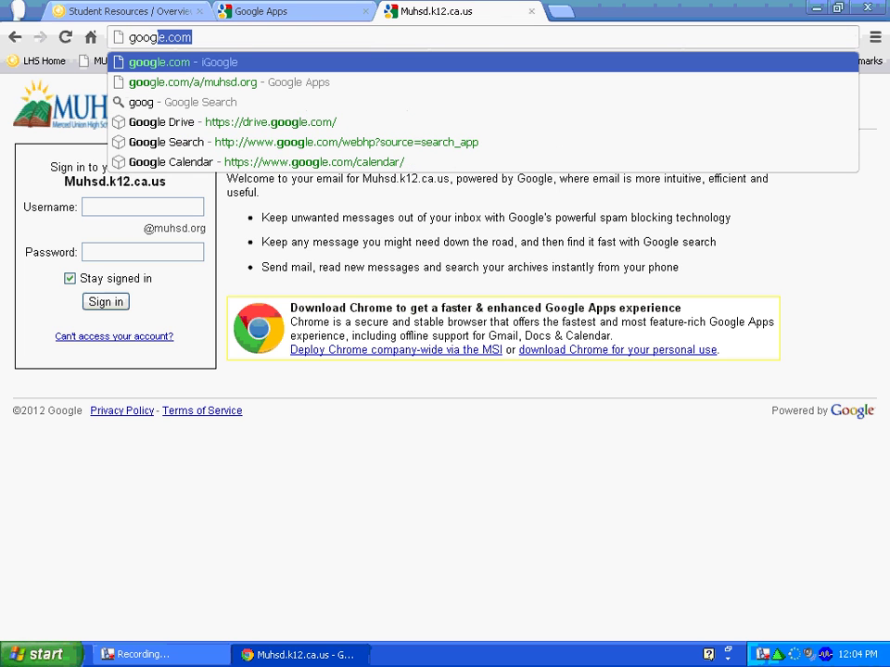
text(le.c)
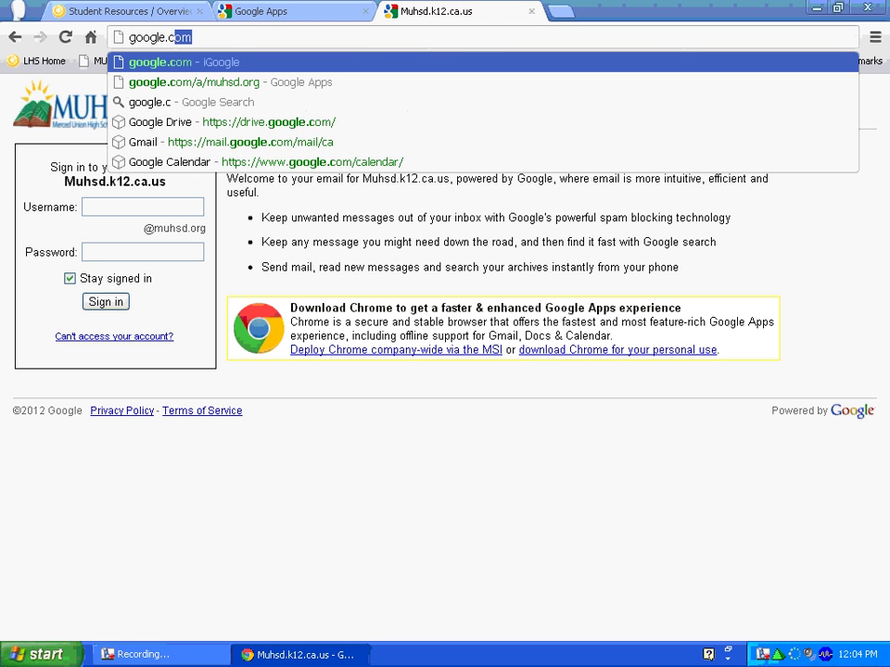
text(om)
key(Return)
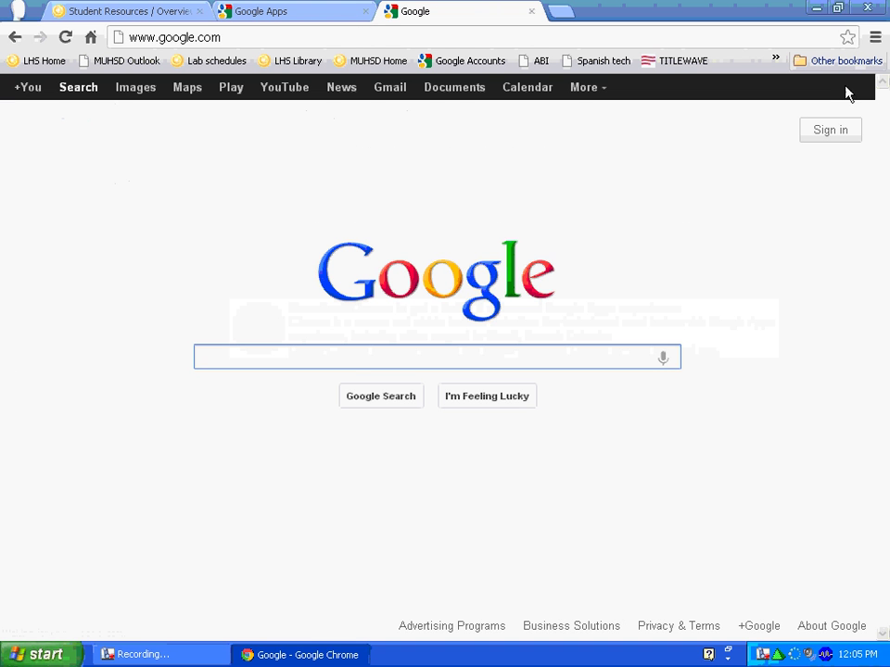
click(828, 138)
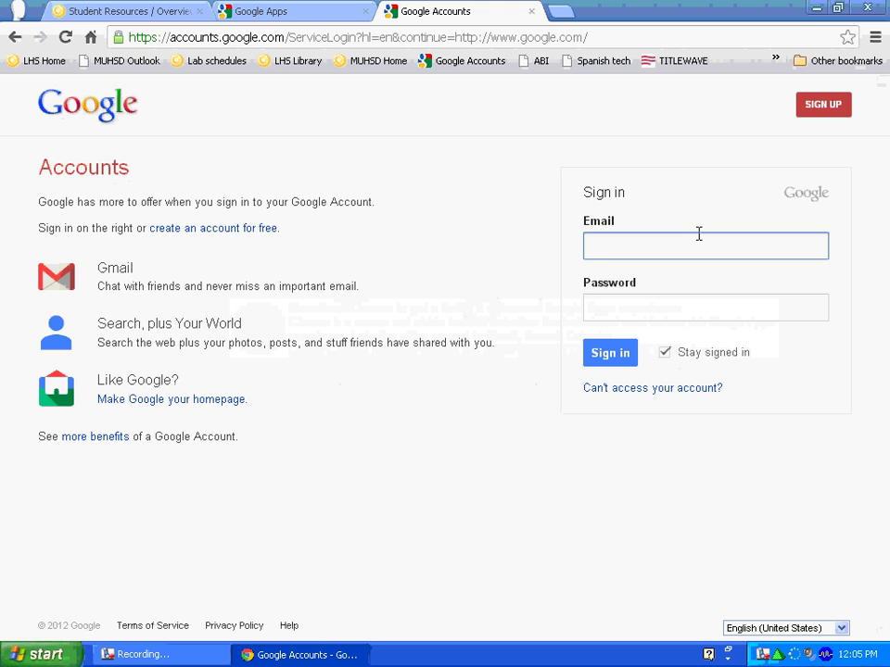
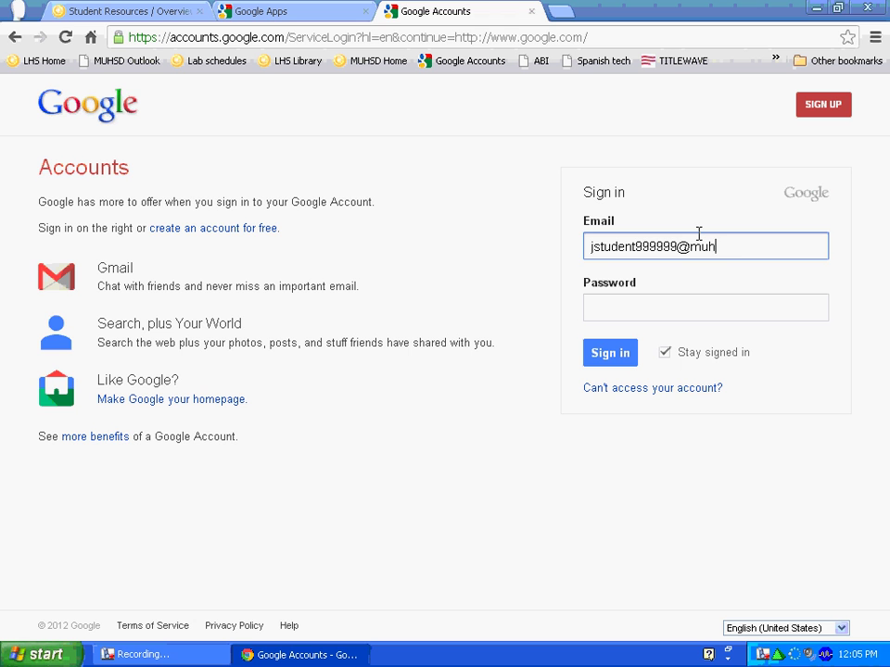
Step: Sign in with the school e-mail and password, leaving Stay signed in unchecked
click(640, 312)
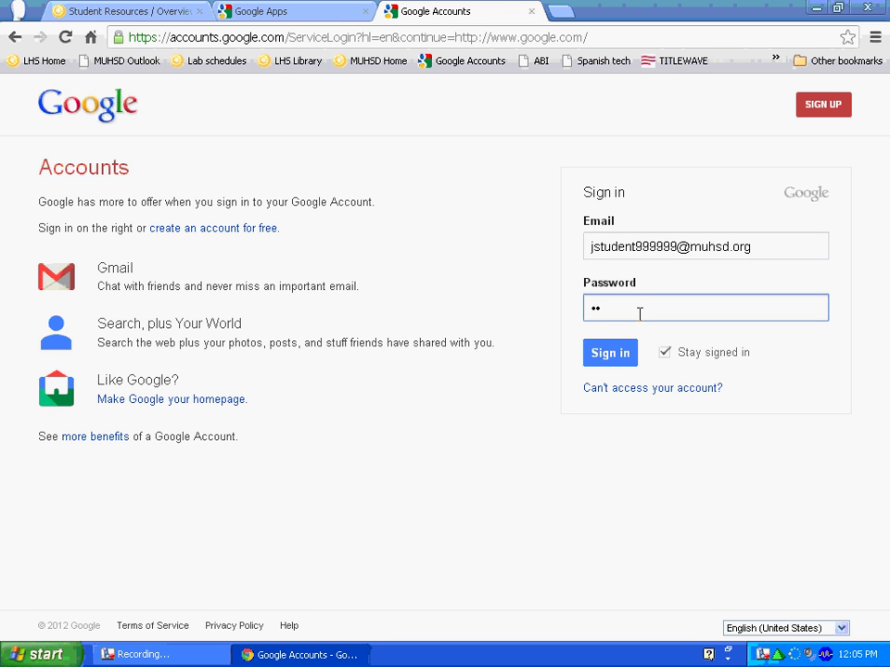
text(••••••••)
click(670, 358)
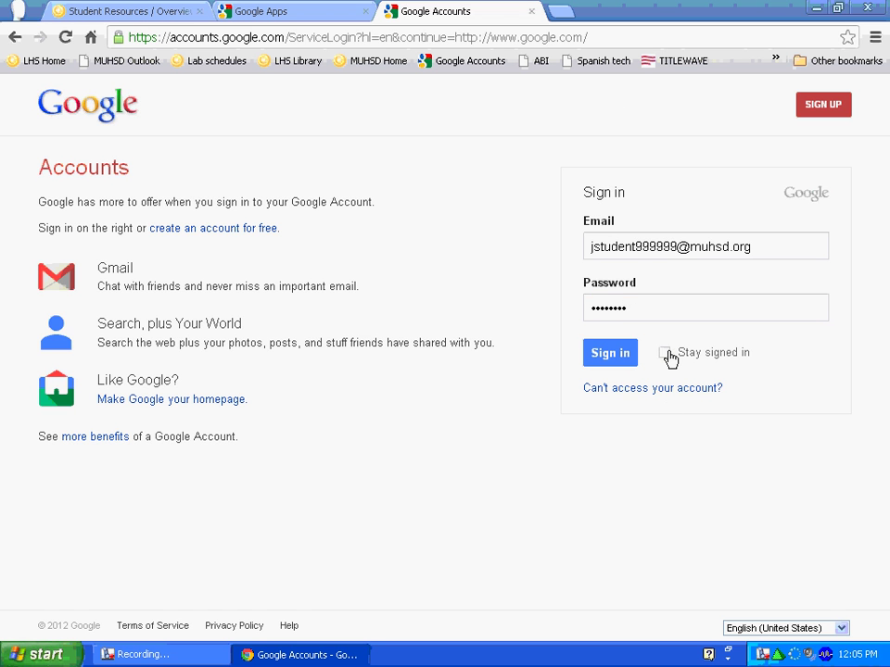
click(611, 360)
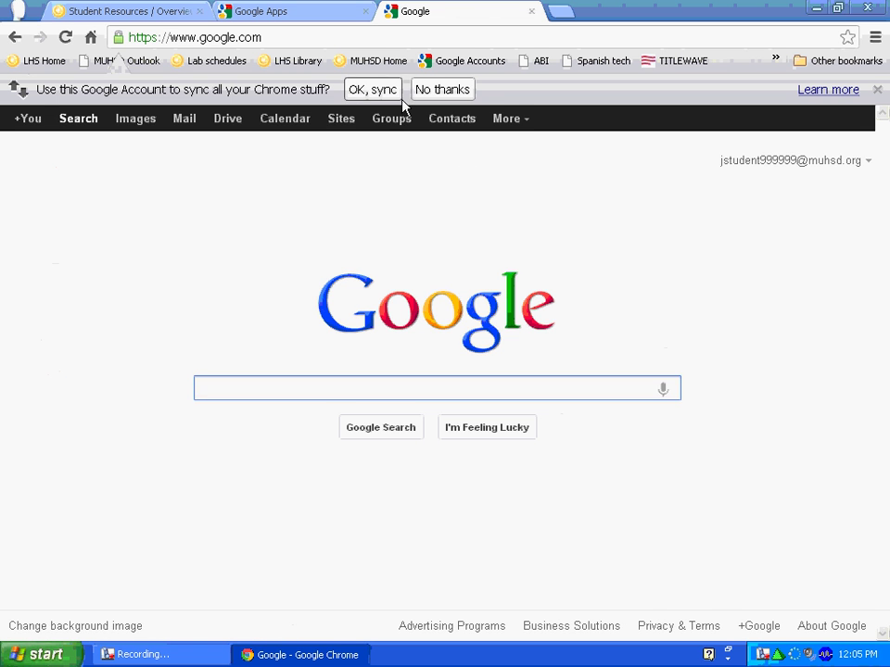
Step: Decline the Chrome sync offer and go to Google Drive
click(431, 90)
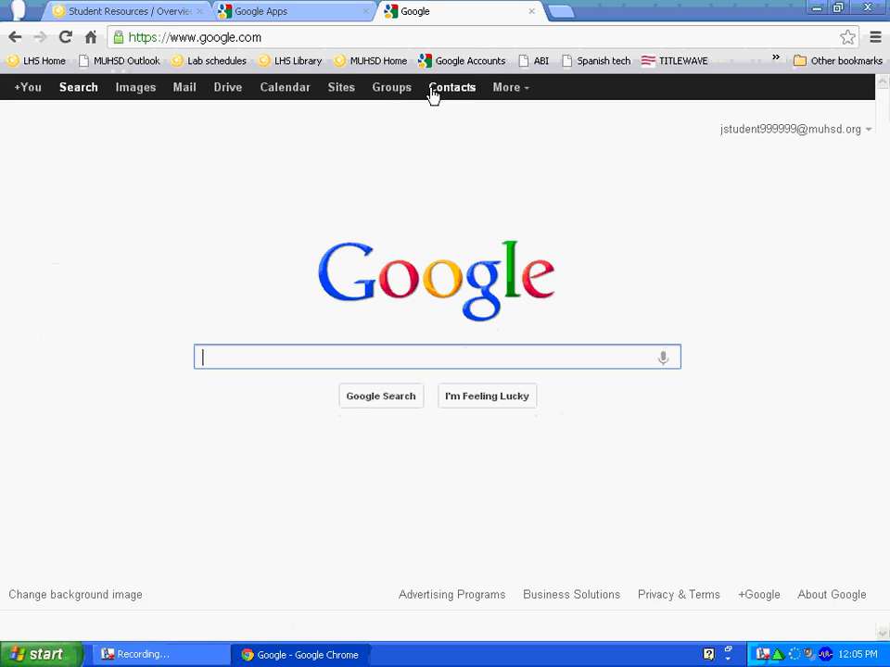
click(236, 96)
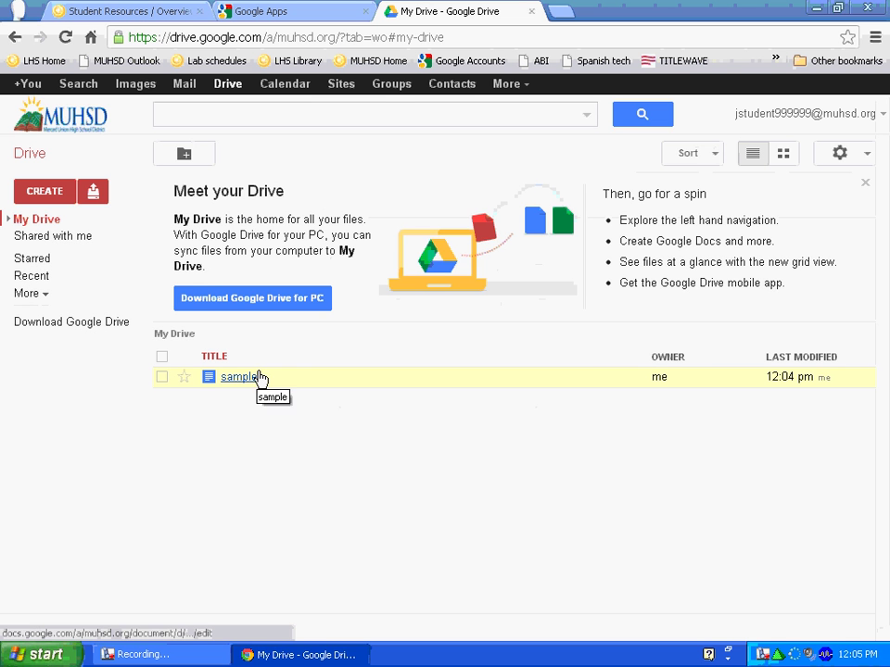
Step: Sign out of the school account from the account menu in Drive
click(881, 119)
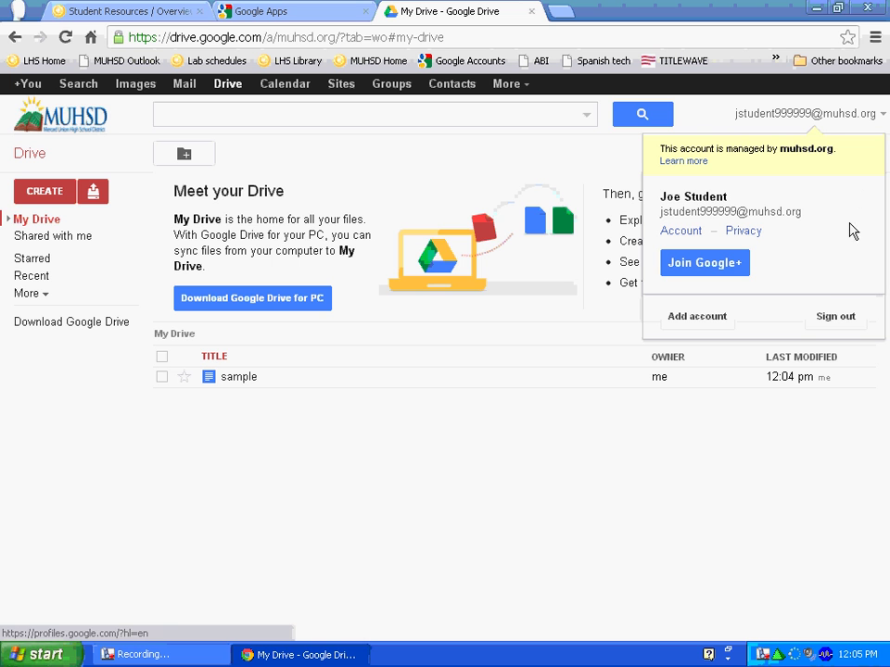
click(838, 319)
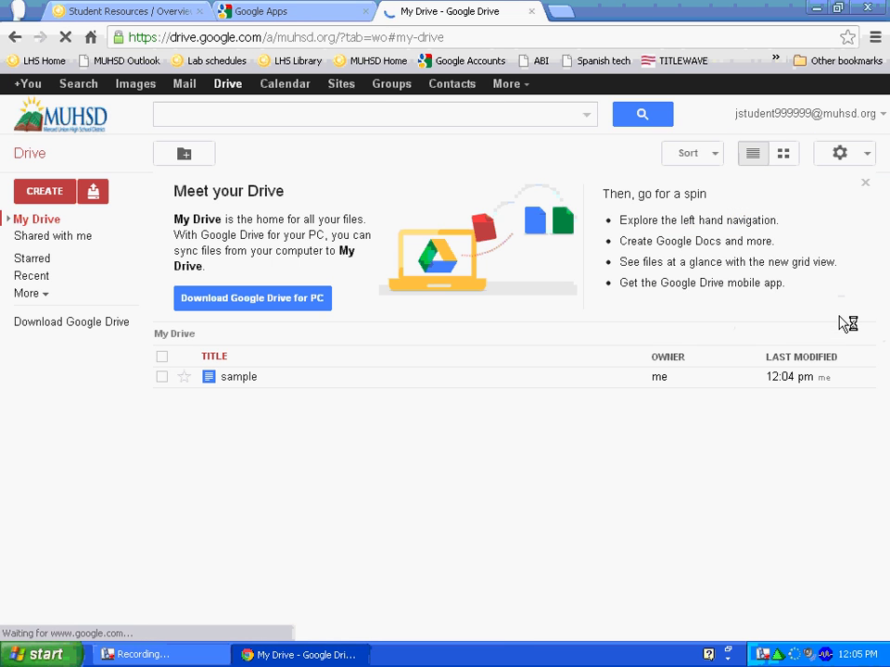